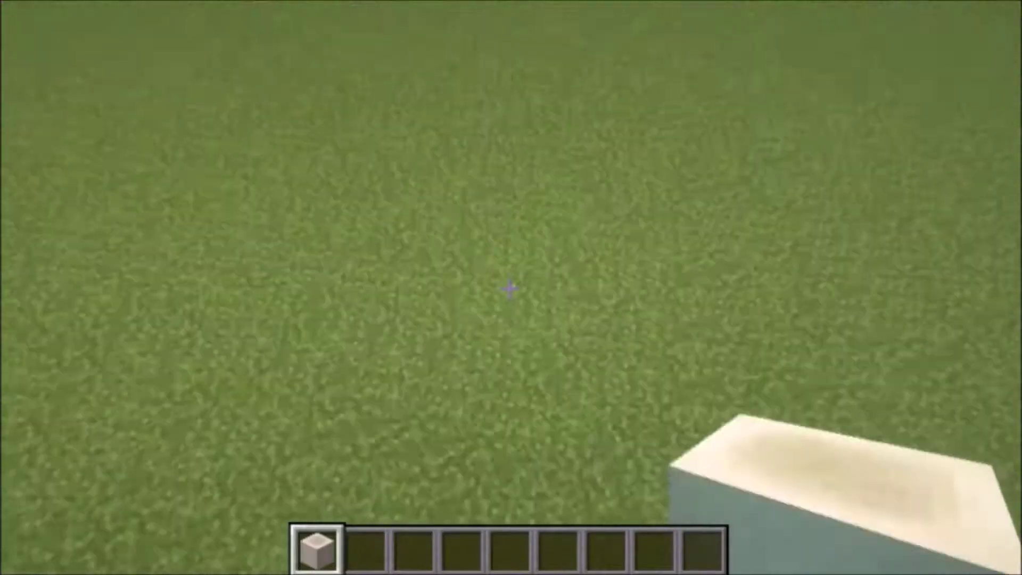
# Step: Place bone blocks on the grass to lay out and fill the wide base layers of the fang
pyautogui.rightClick(511, 287)
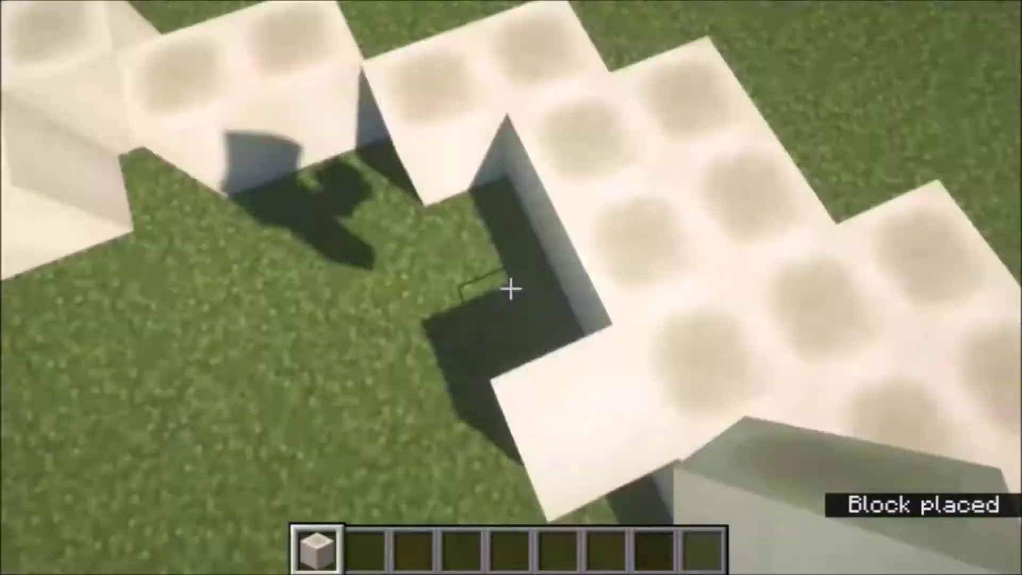
pyautogui.rightClick(511, 287)
pyautogui.click(511, 288)
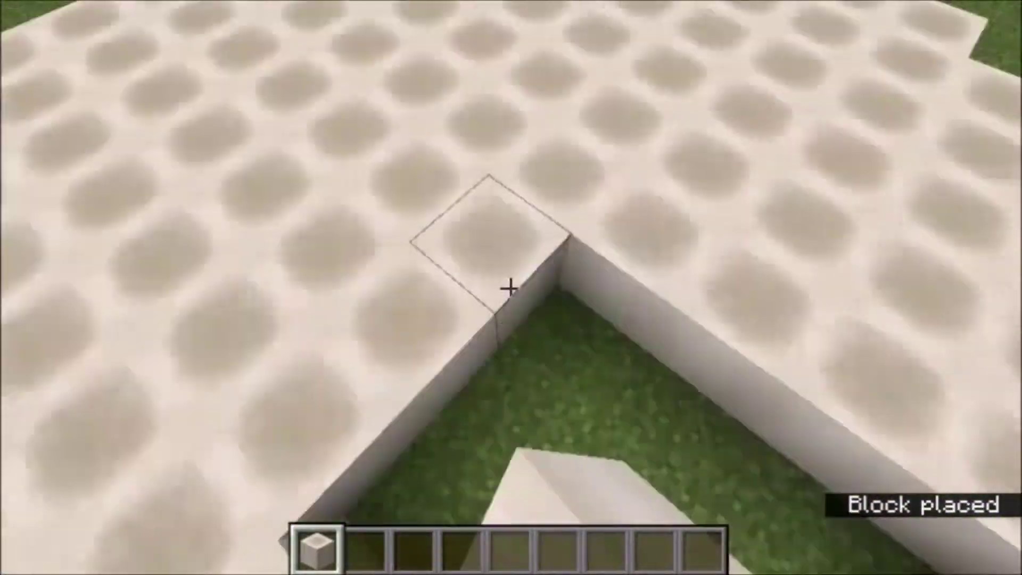
pyautogui.rightClick(512, 287)
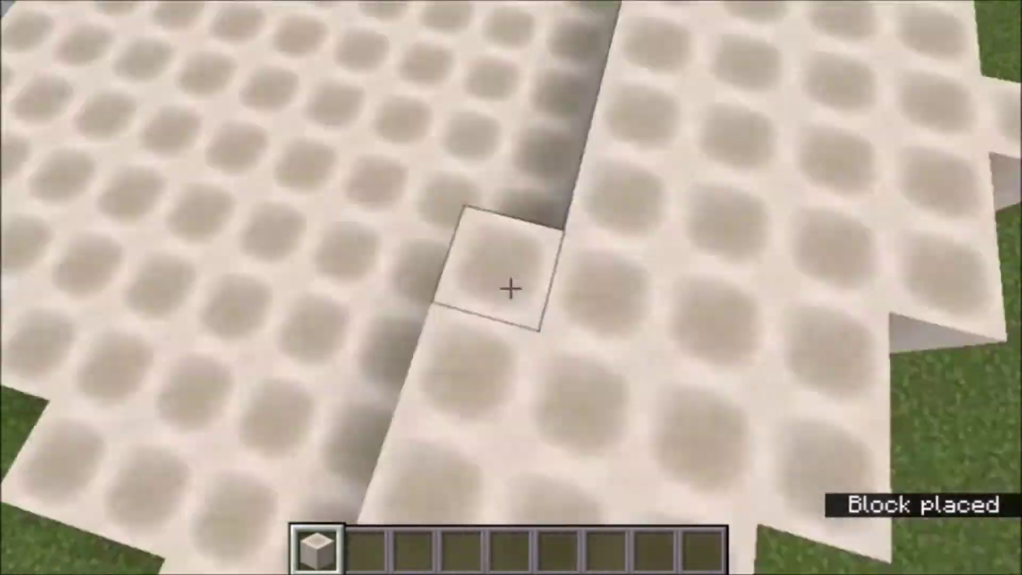
pyautogui.click(511, 287)
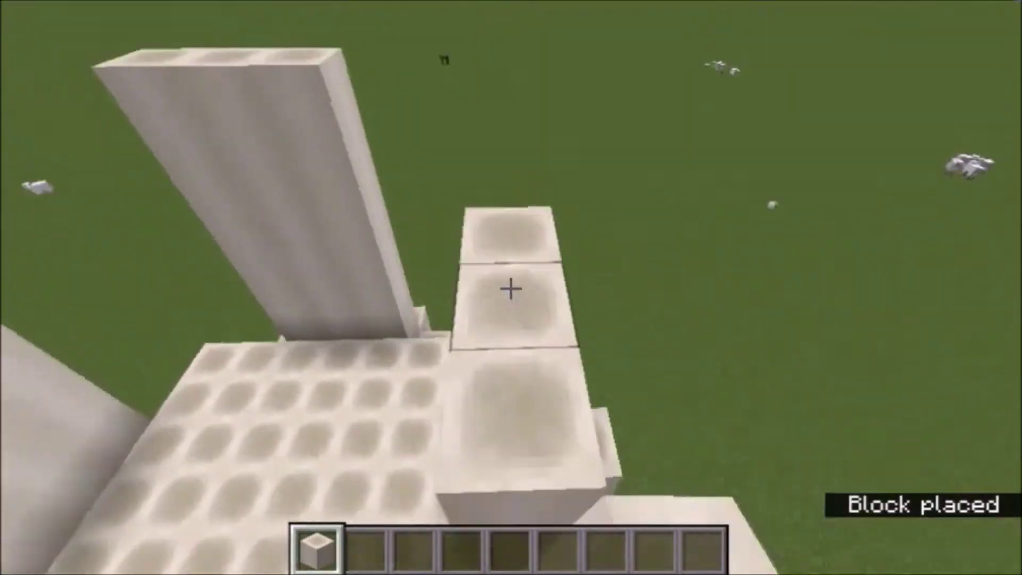
# Step: Stack bone blocks into tall columns around the edge of the fang's upper tier
pyautogui.click(511, 289)
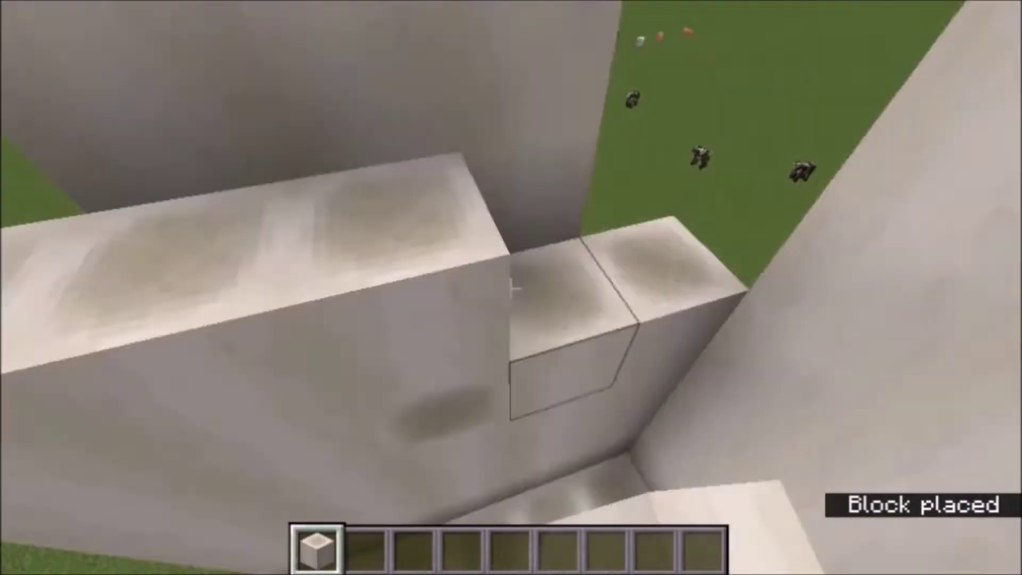
pyautogui.rightClick(511, 288)
pyautogui.rightClick(511, 289)
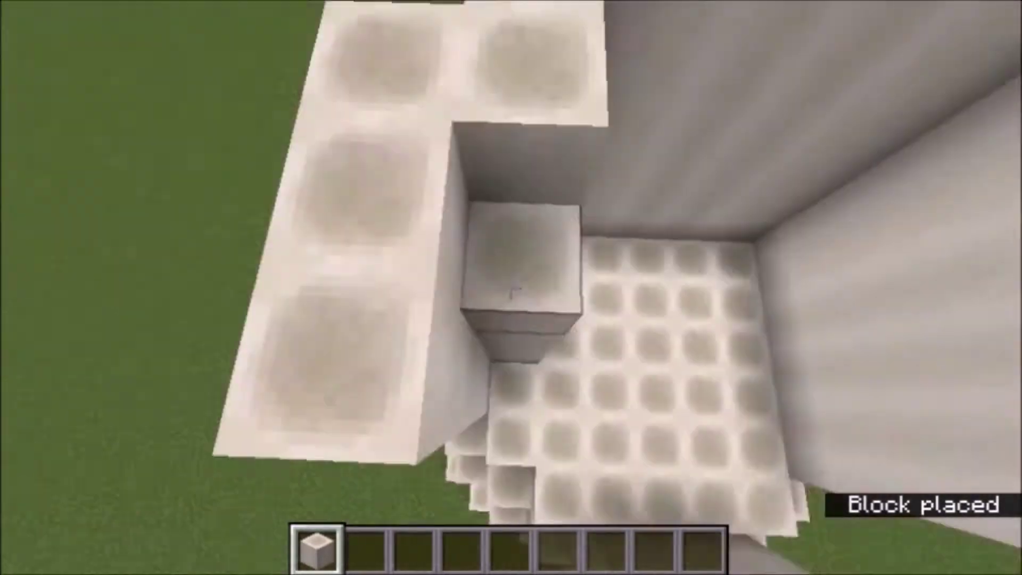
pyautogui.rightClick(511, 288)
pyautogui.click(511, 288)
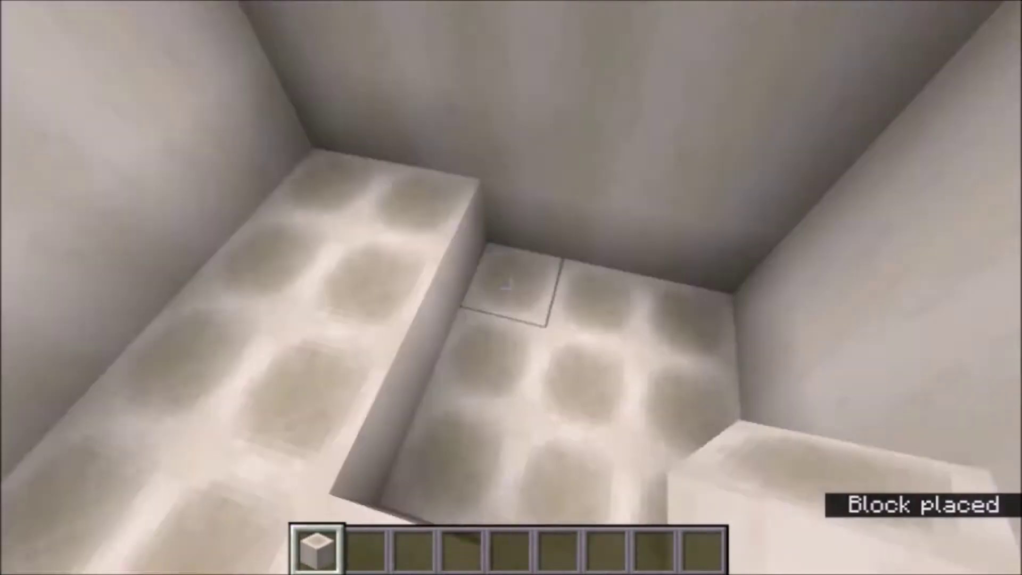
# Step: Fill the hollow between the tall outer columns with bone blocks and break misplaced ones to shape the tier
pyautogui.click(511, 288)
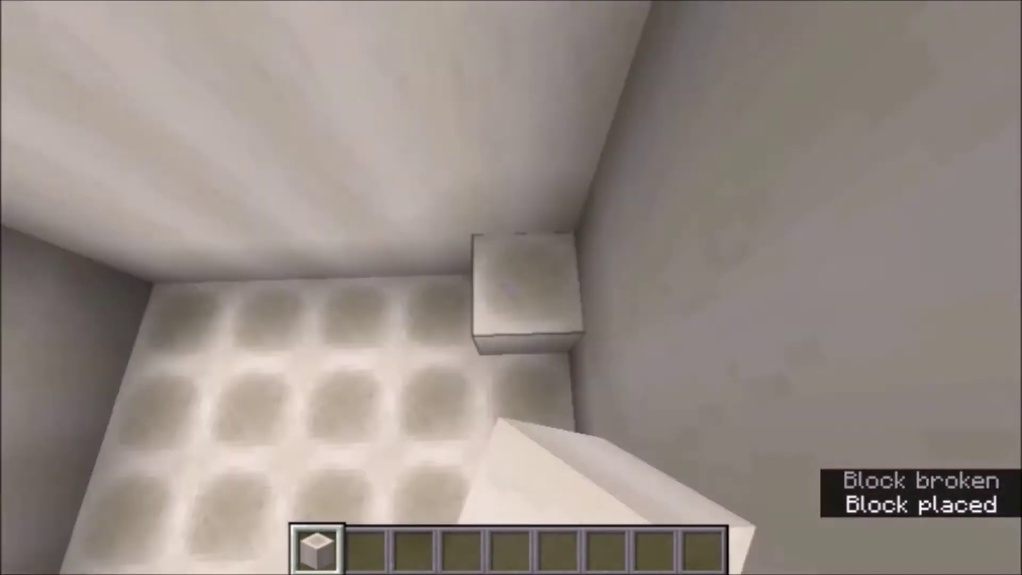
pyautogui.rightClick(511, 288)
pyautogui.rightClick(511, 289)
pyautogui.rightClick(512, 289)
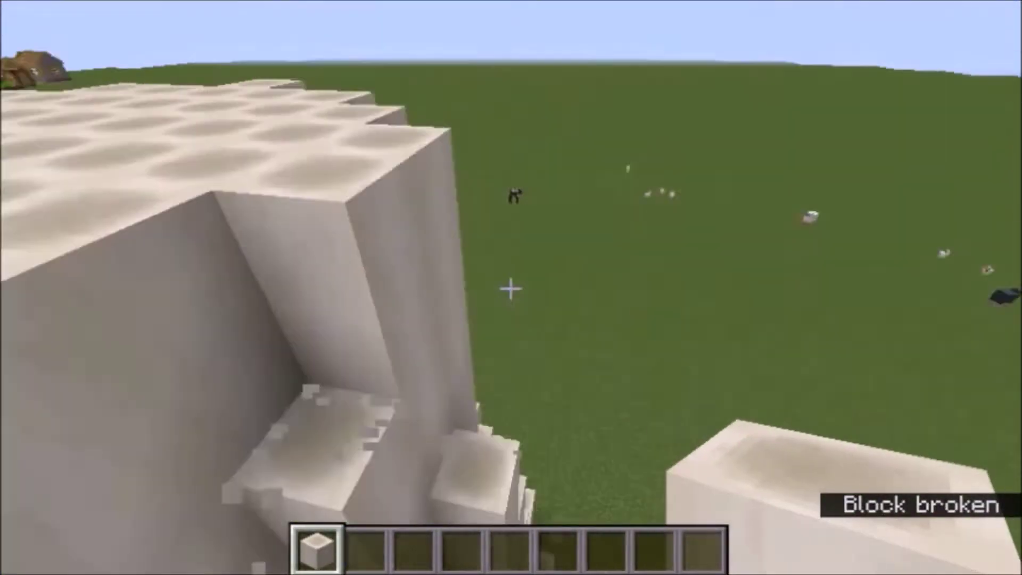
pyautogui.click(511, 289)
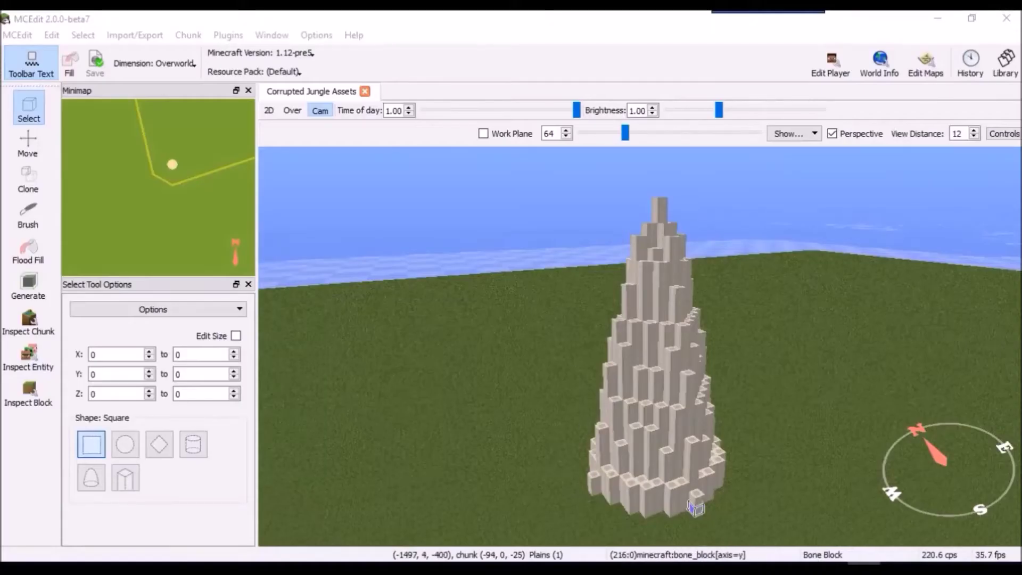
# Step: In MCEdit, box-select the fang's full height and depth with X -1504 to -1496, Y 4 to 31, Z -414 to -399
pyautogui.moveTo(599, 498); pyautogui.dragTo(637, 202)
pyautogui.moveTo(501, 353); pyautogui.dragTo(758, 452)
pyautogui.press('a')
pyautogui.moveTo(798, 341); pyautogui.dragTo(763, 339)
pyautogui.moveTo(719, 399); pyautogui.dragTo(883, 356)
pyautogui.press('a')
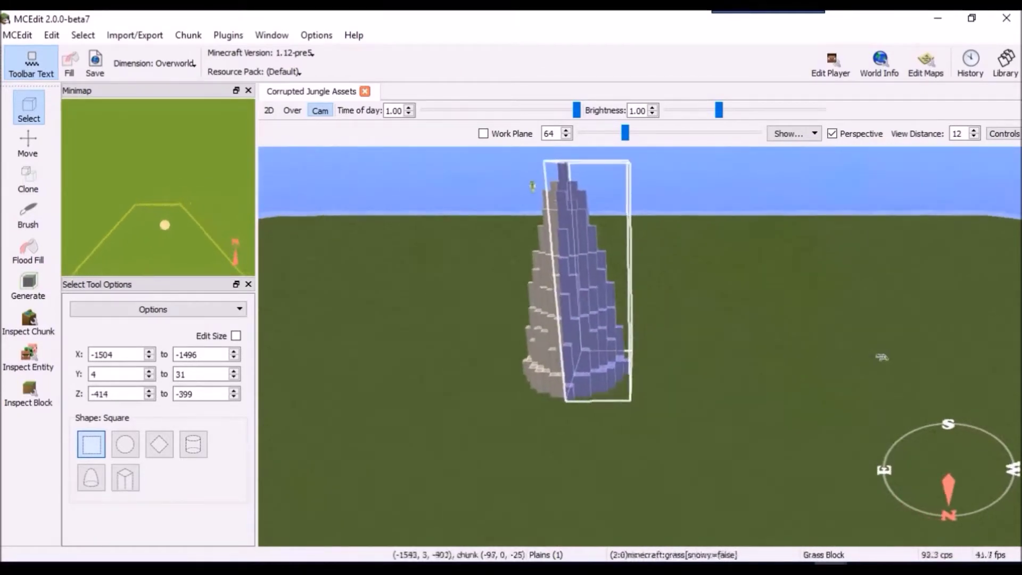
# Step: Extend the selection box to X -1489 so it encloses the whole fang, and check it from the other side
pyautogui.press('a')
pyautogui.moveTo(835, 292); pyautogui.dragTo(773, 310)
pyautogui.press('d')
pyautogui.press('w')
pyautogui.press('q')
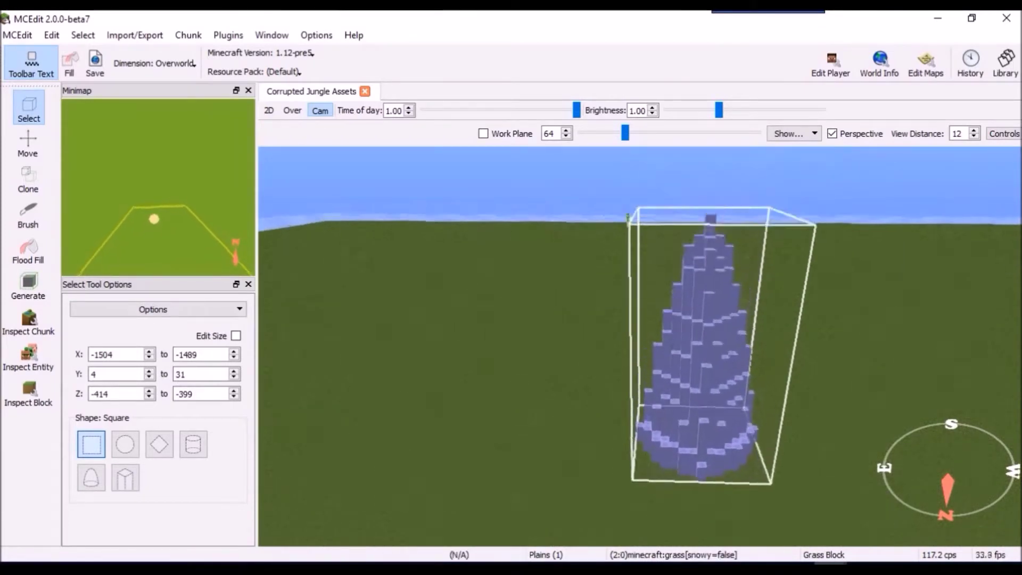
pyautogui.moveTo(823, 397); pyautogui.dragTo(918, 419)
pyautogui.press('a')
pyautogui.moveTo(745, 385); pyautogui.dragTo(780, 379)
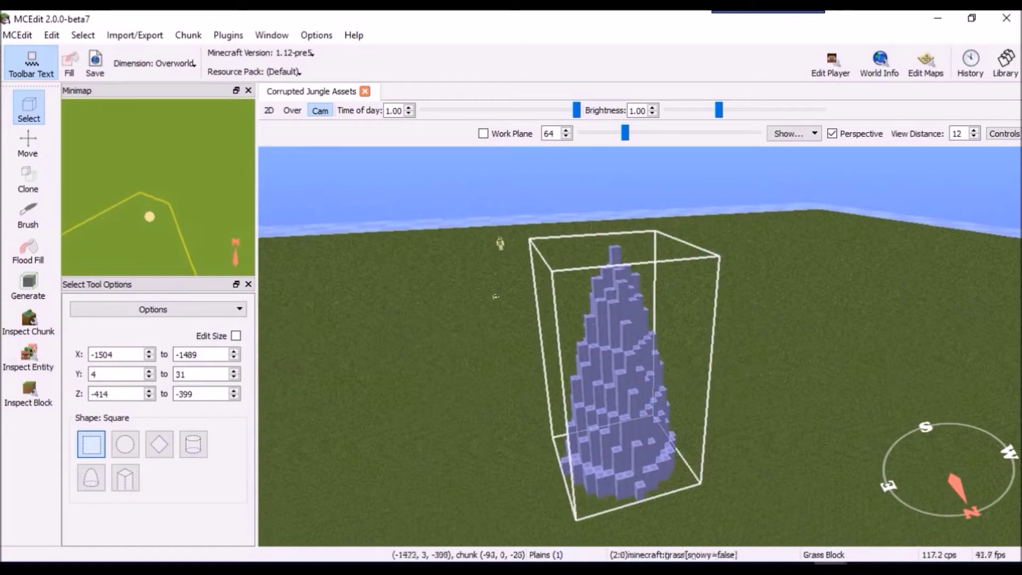
# Step: Export the selection as a schematic named BoneFang into the LostIslandProject folder on the Desktop
pyautogui.click(135, 36)
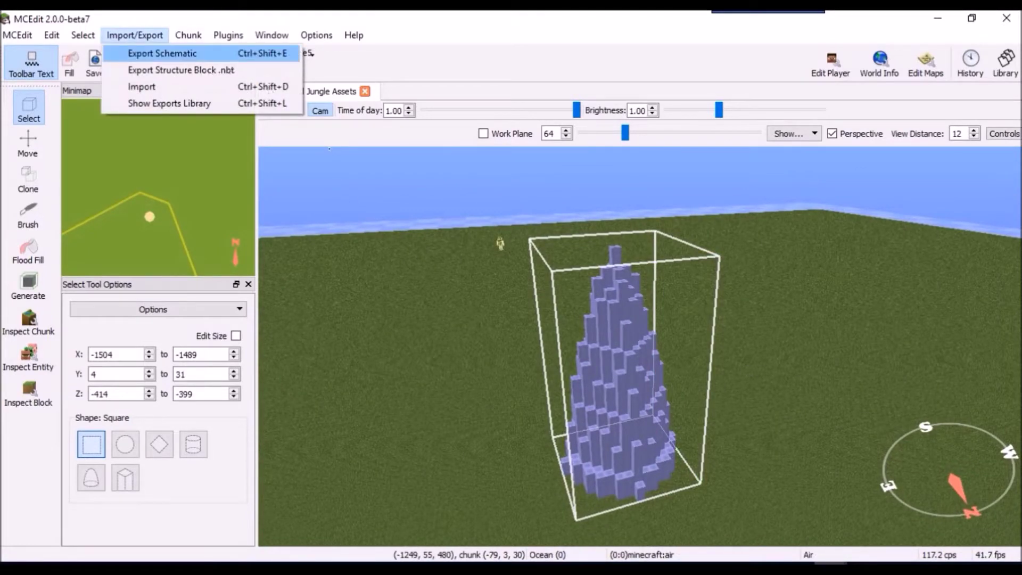
pyautogui.click(162, 53)
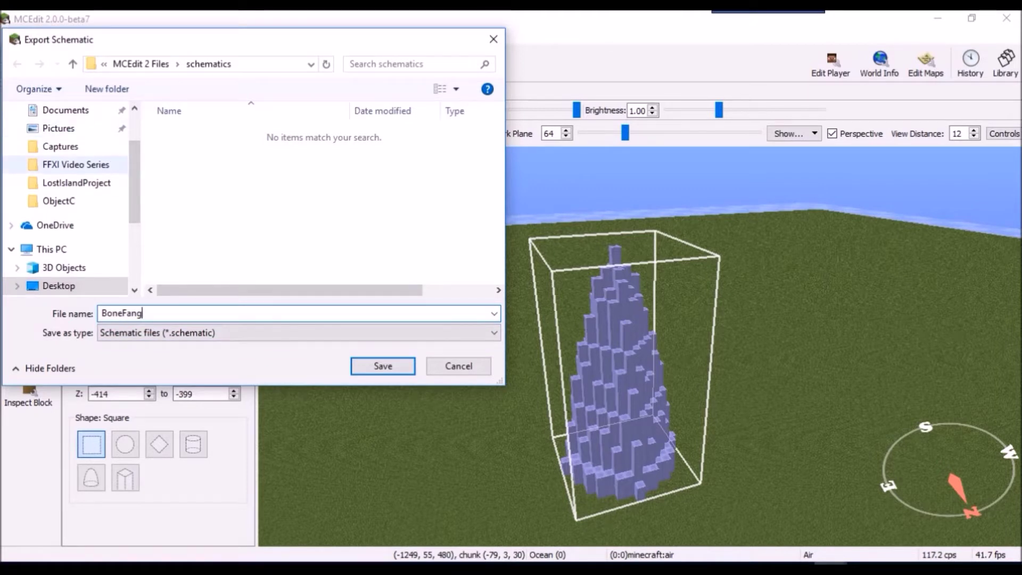
pyautogui.scroll(1, 63, 165)
pyautogui.click(59, 140)
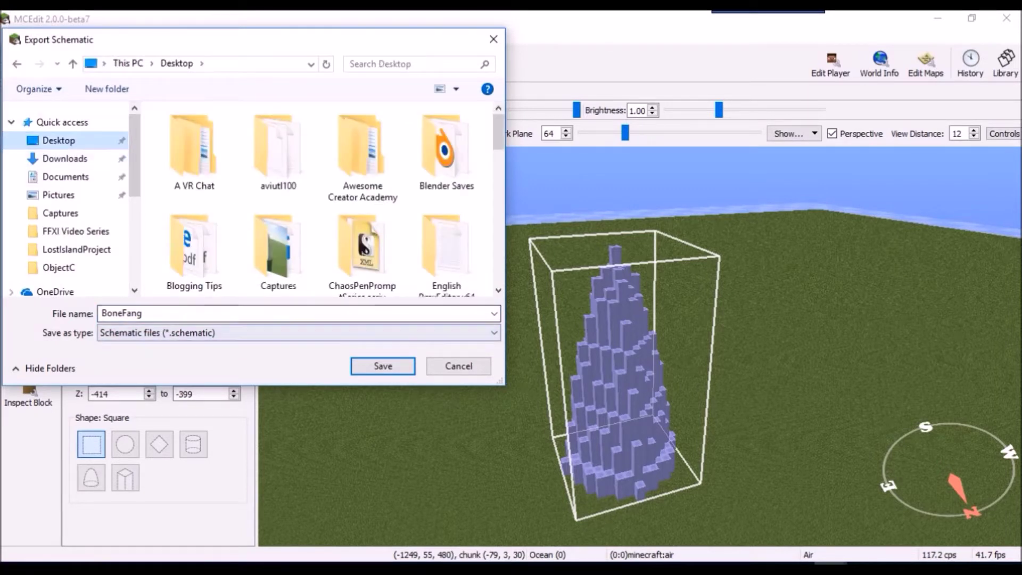
pyautogui.scroll(-5, 362, 186)
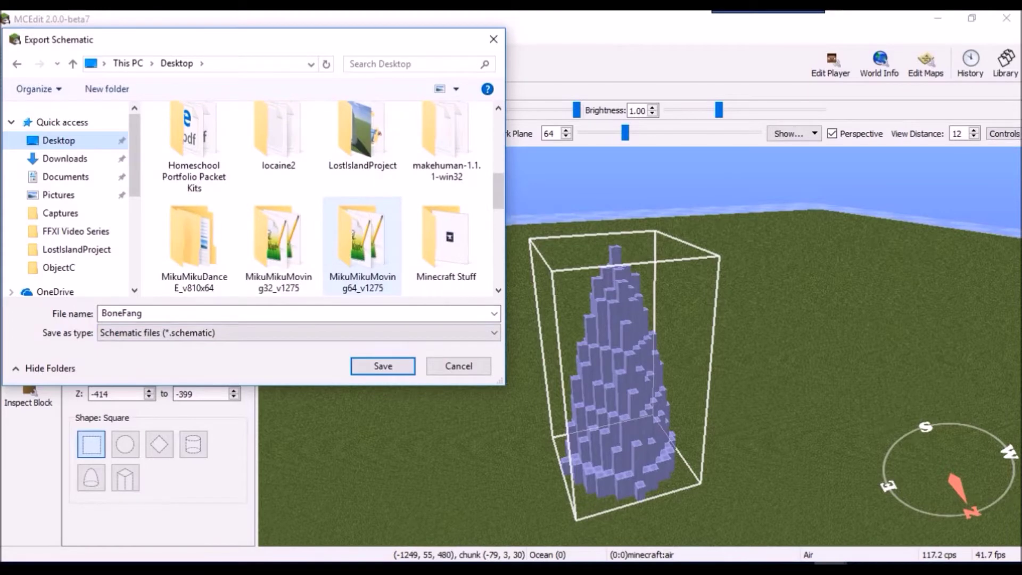
pyautogui.doubleClick(362, 136)
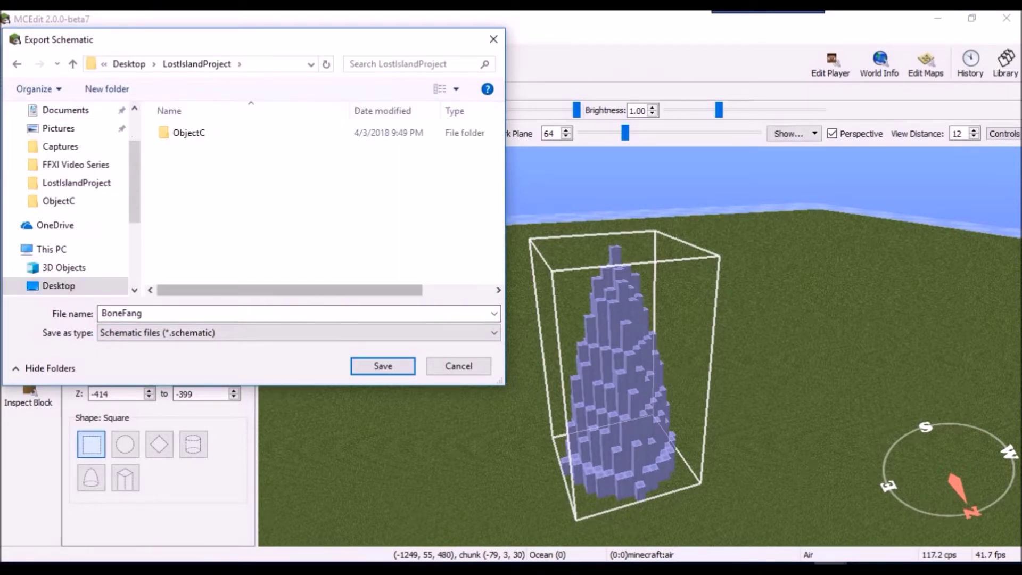
pyautogui.click(383, 366)
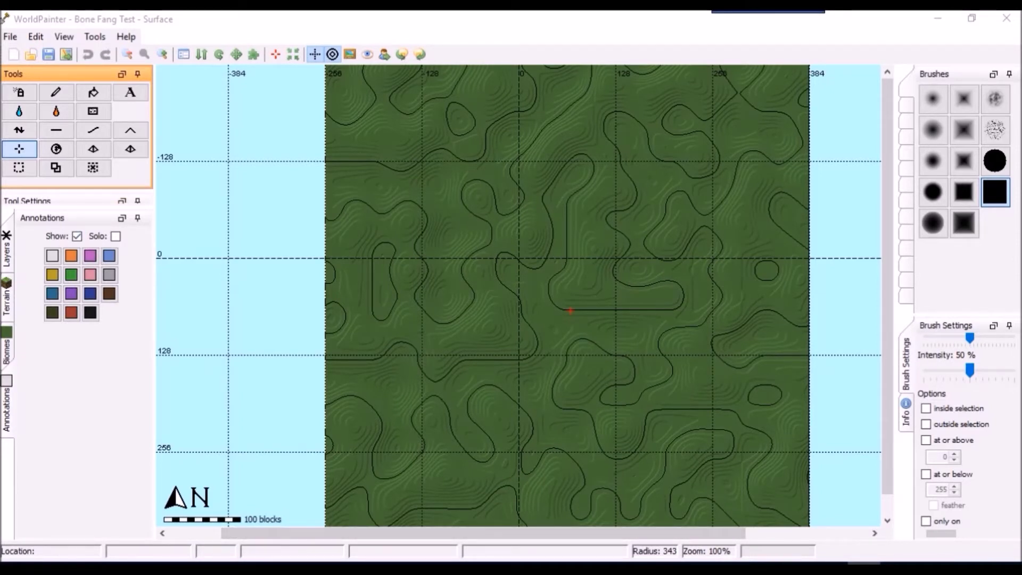
# Step: In WorldPainter, add a custom object layer containing BoneFang.schematic with the default settings
pyautogui.click(6, 250)
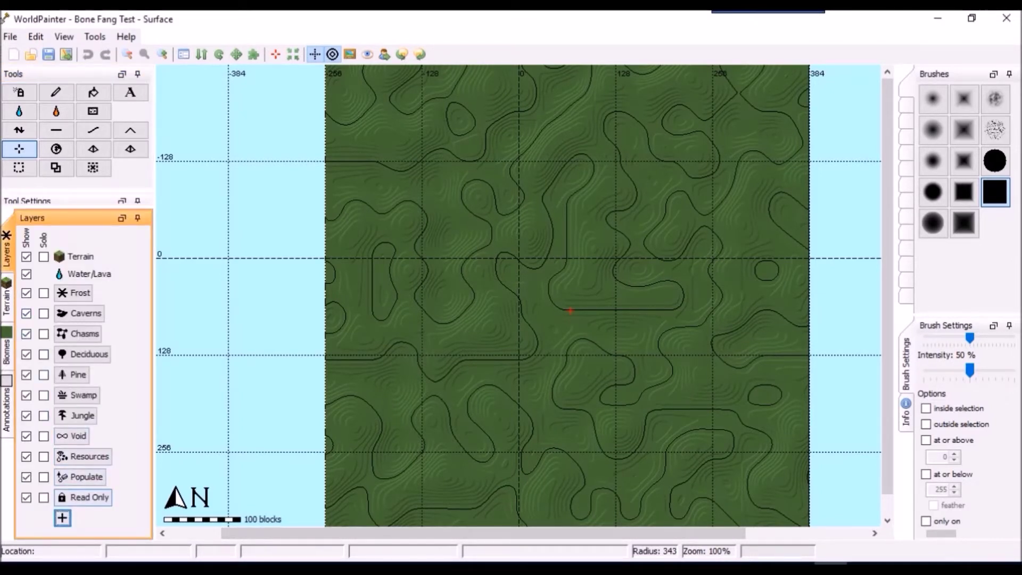
pyautogui.click(62, 518)
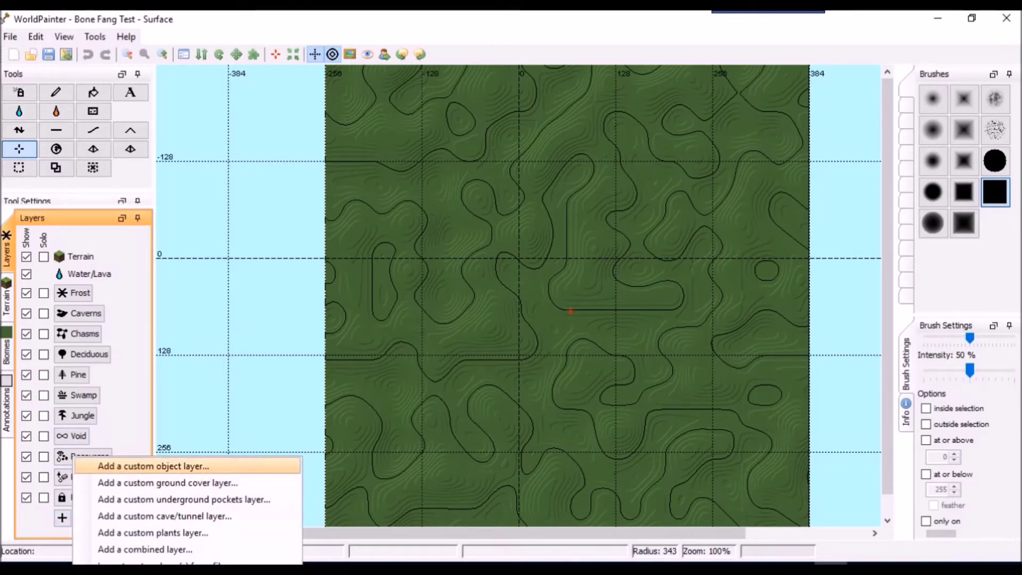
pyautogui.click(153, 465)
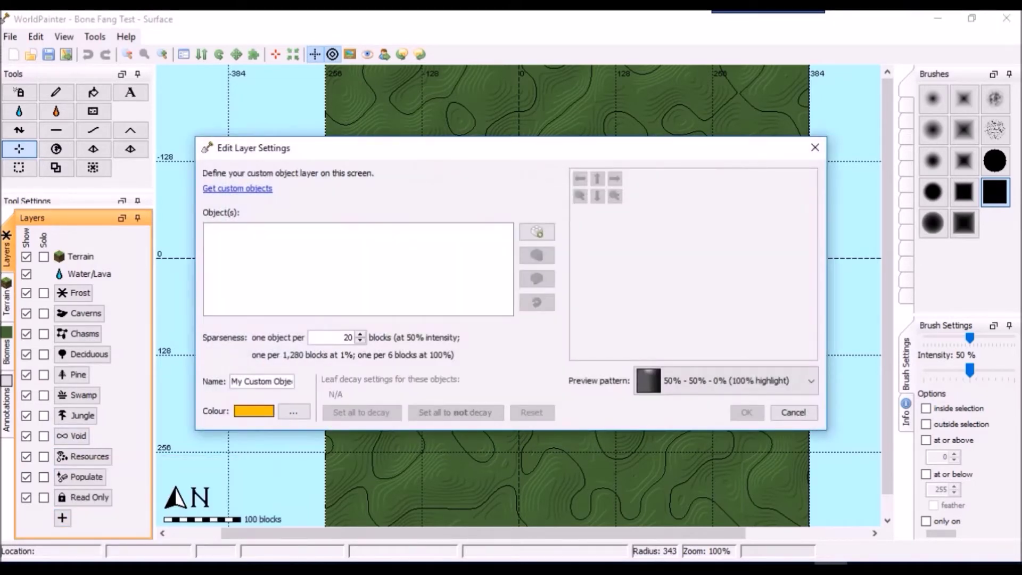
pyautogui.click(536, 231)
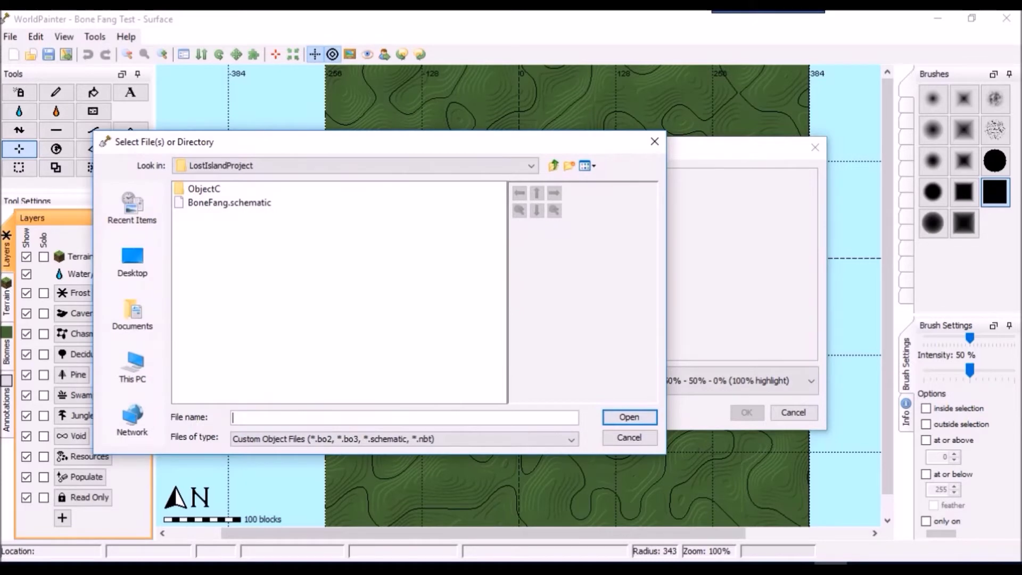
pyautogui.click(229, 202)
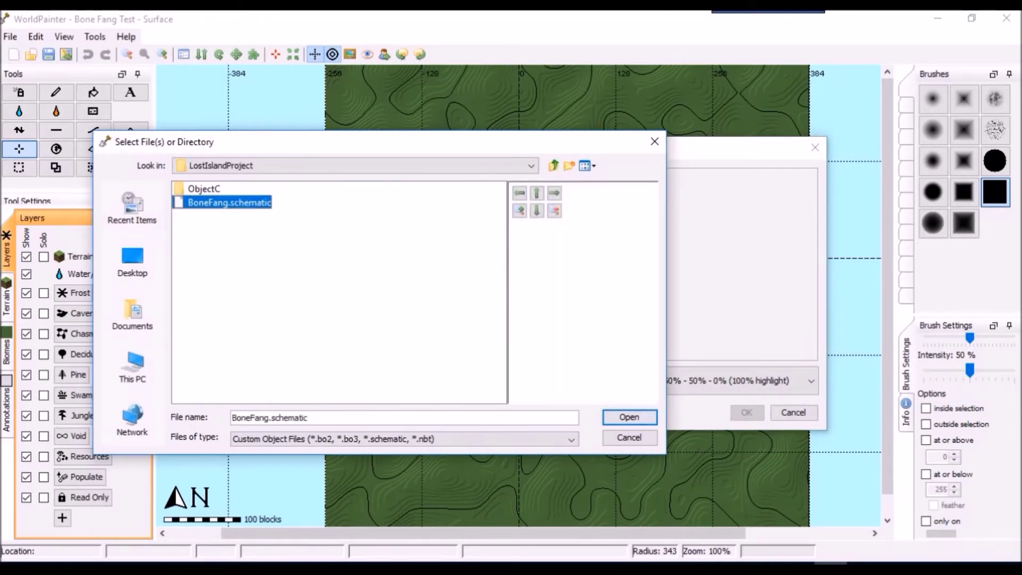
pyautogui.click(629, 417)
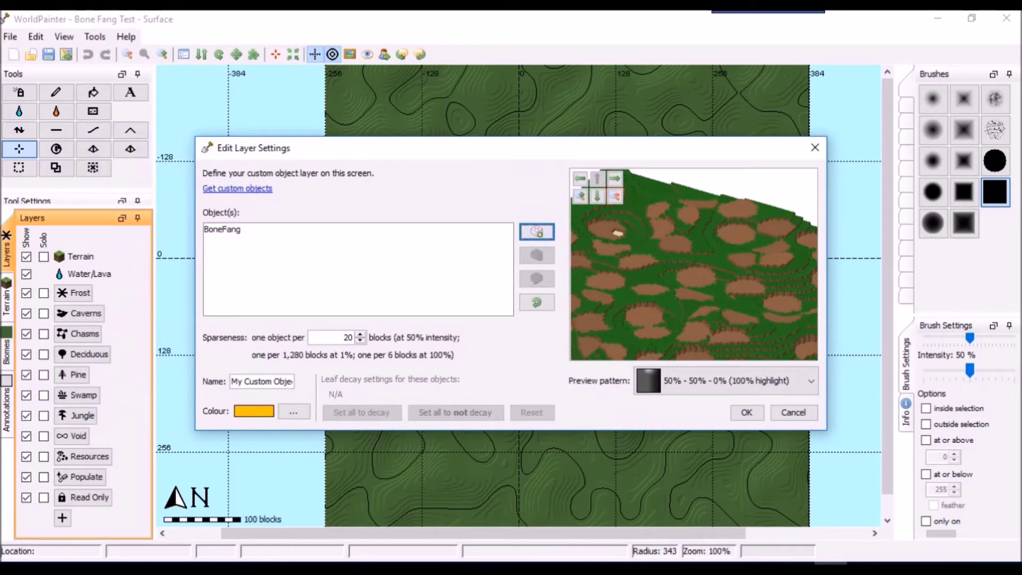
pyautogui.click(746, 413)
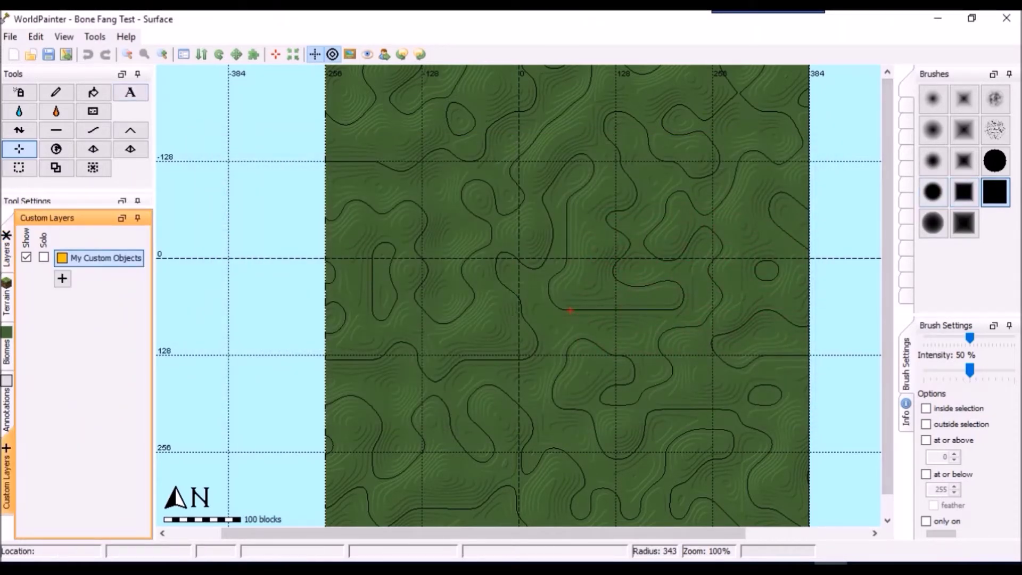
# Step: Paint the My Custom Objects layer over the whole map at 100% intensity and export the world as Bone Fang Test
pyautogui.click(55, 92)
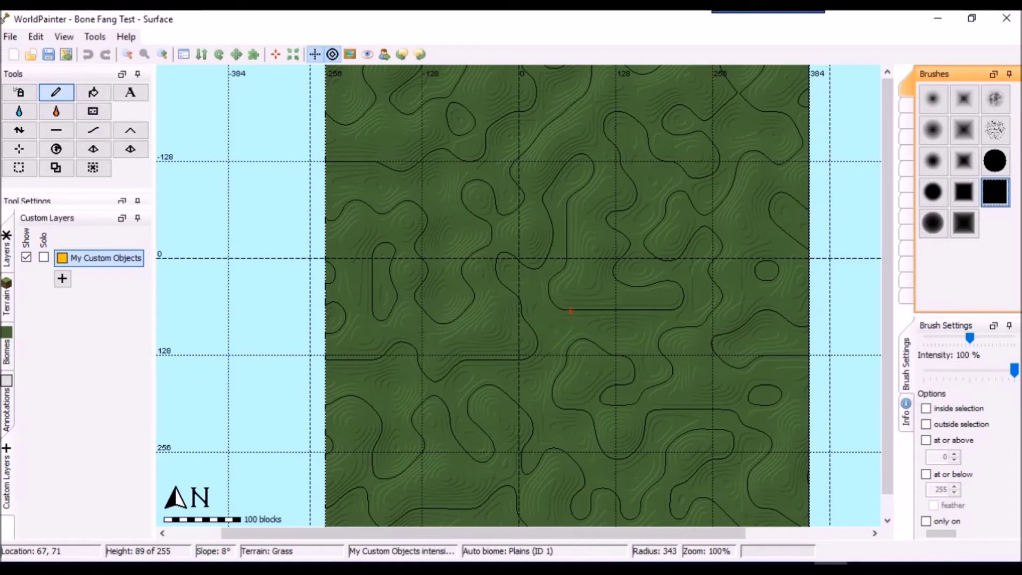
pyautogui.click(570, 311)
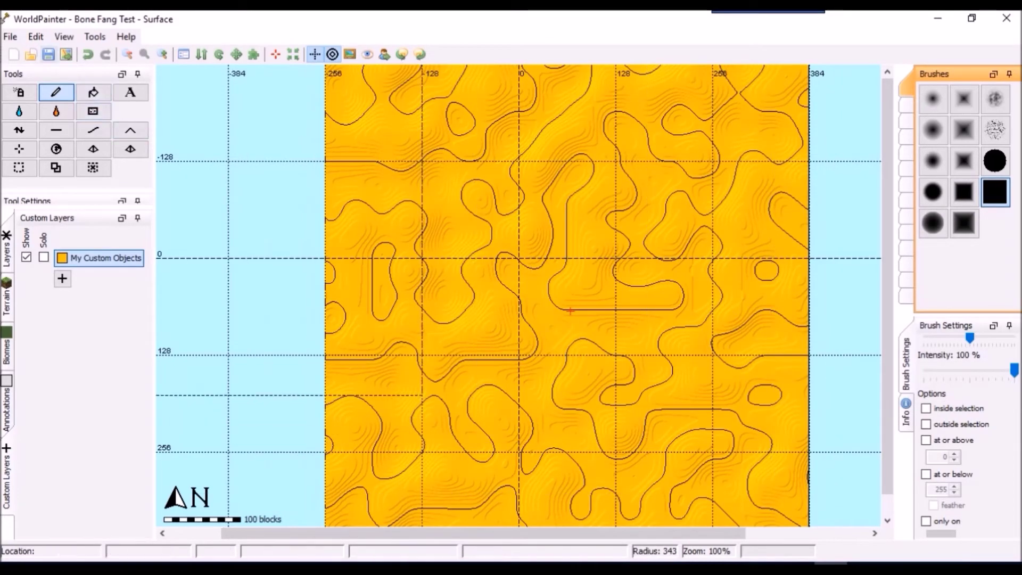
pyautogui.click(66, 54)
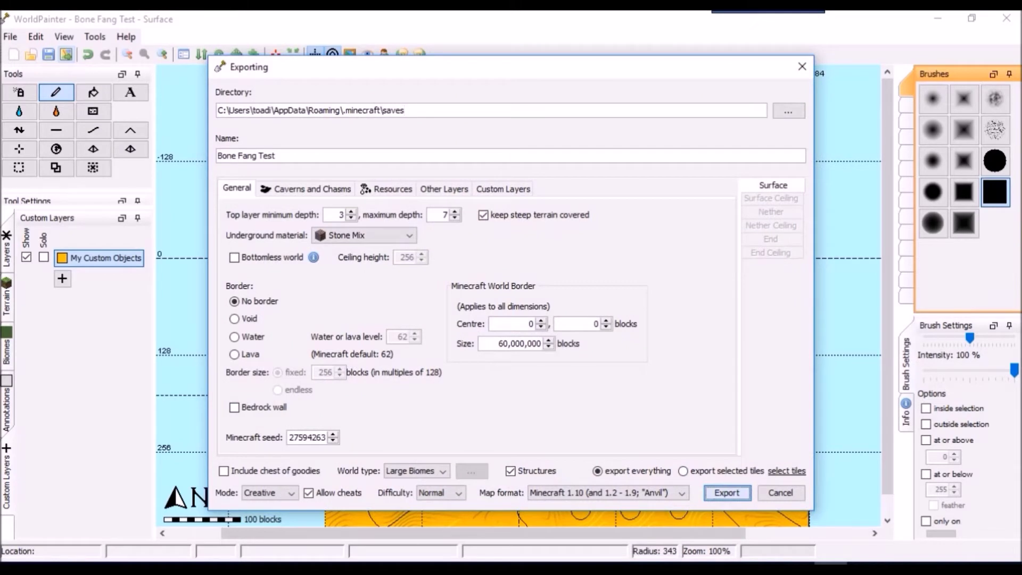
pyautogui.press('Return')
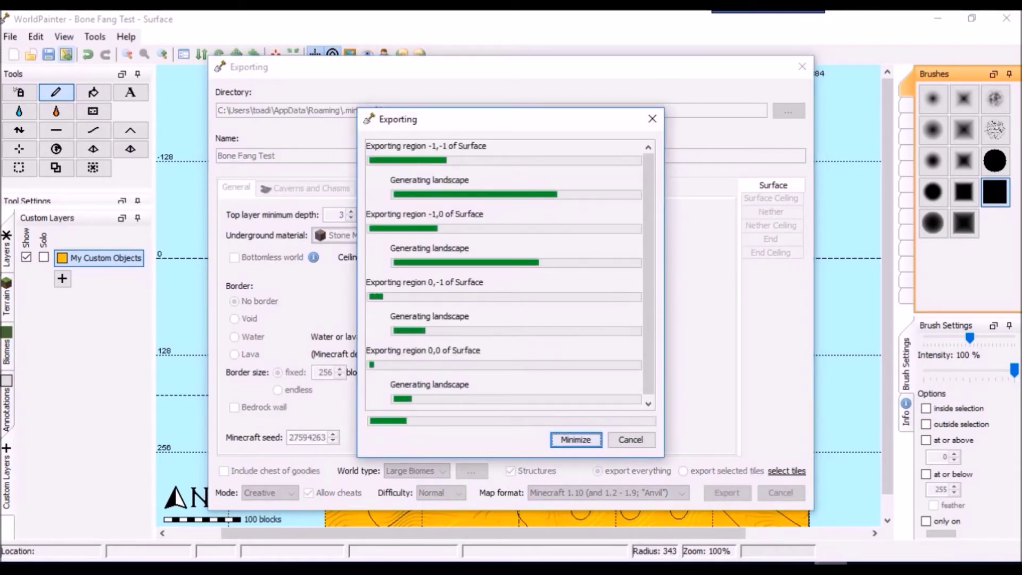